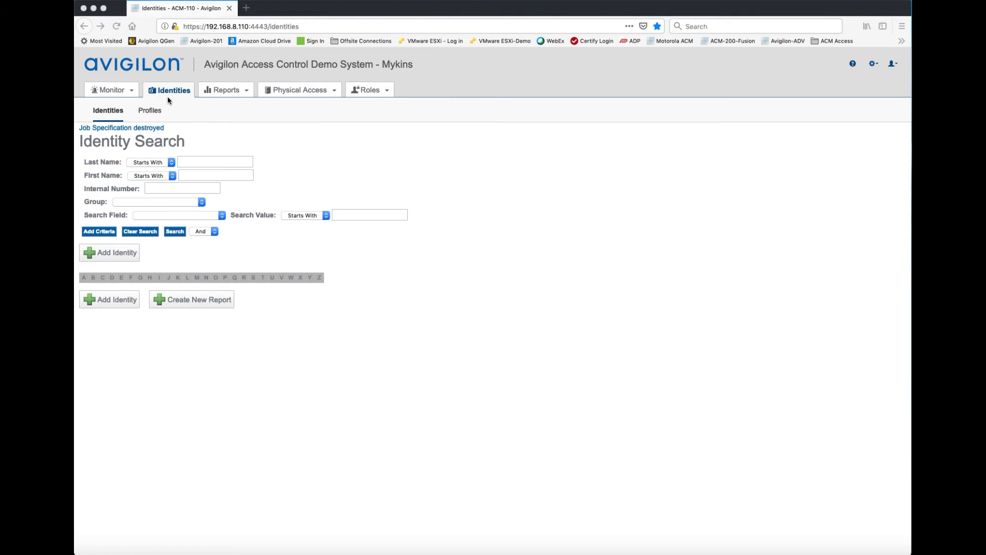
Open the Cleaner ID Update identity profile and review its identity settings
left_click(149, 114)
left_click(149, 113)
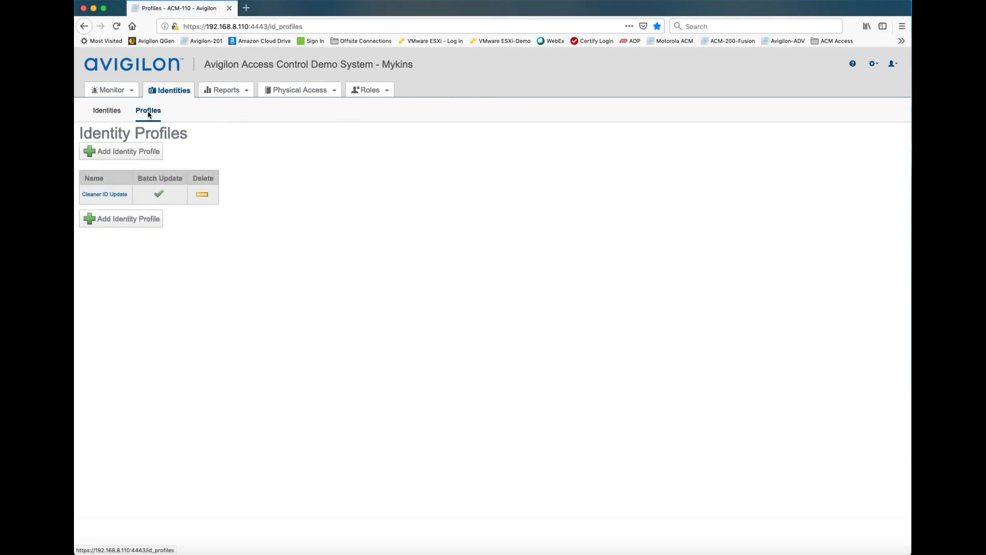
left_click(110, 195)
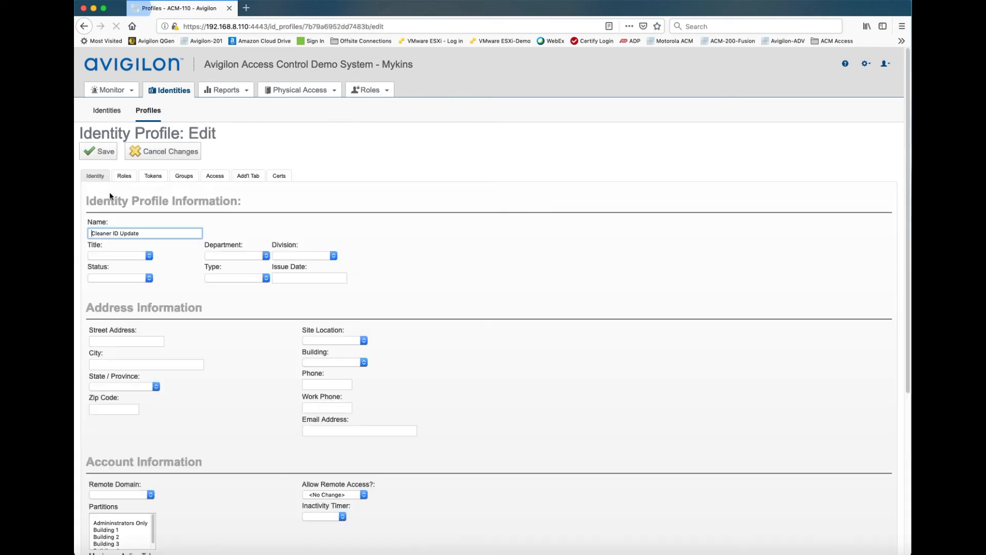
left_click_drag(140, 234, 91, 233)
left_click(347, 219)
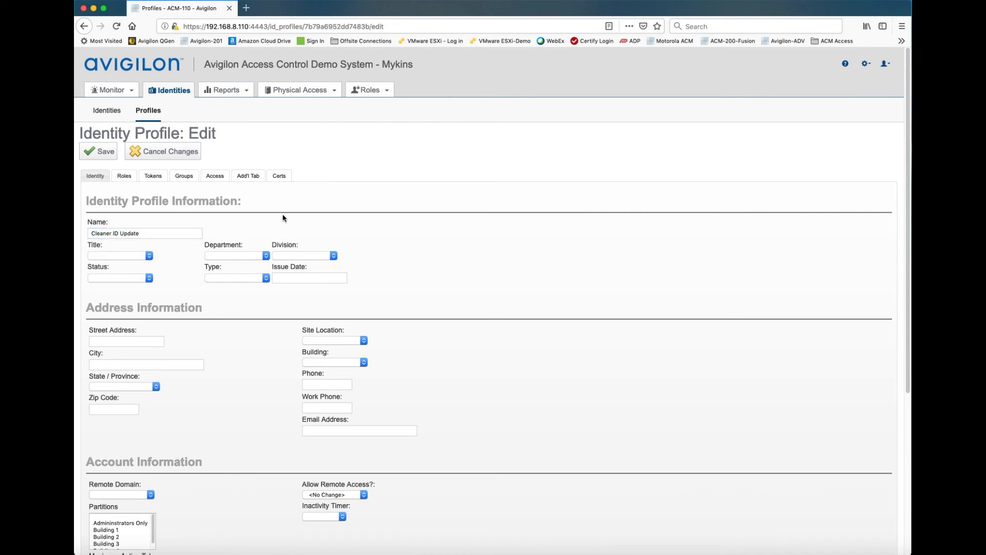
Remove P-Cleaner Access from the Add members in the Cleaner ID Update profile's roles
left_click(122, 174)
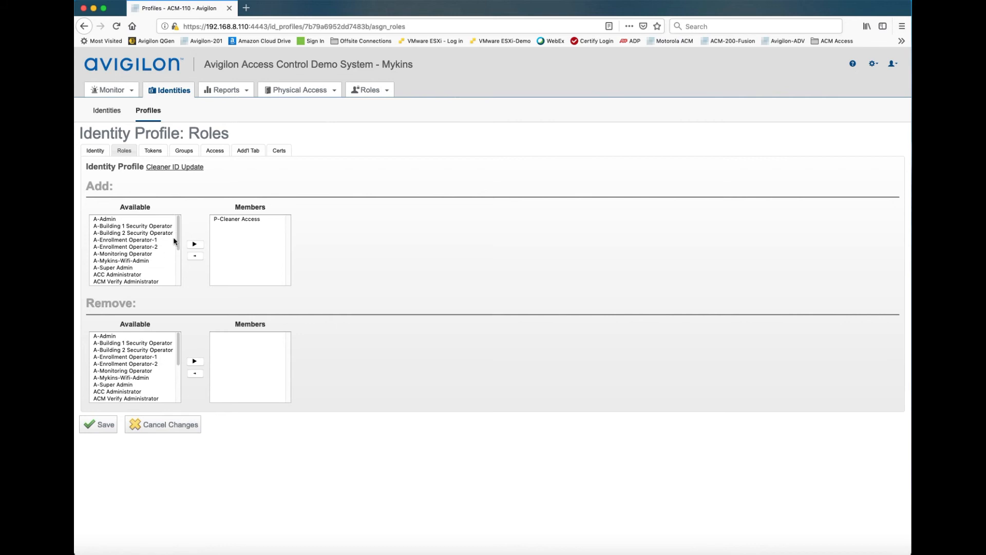
left_click(230, 219)
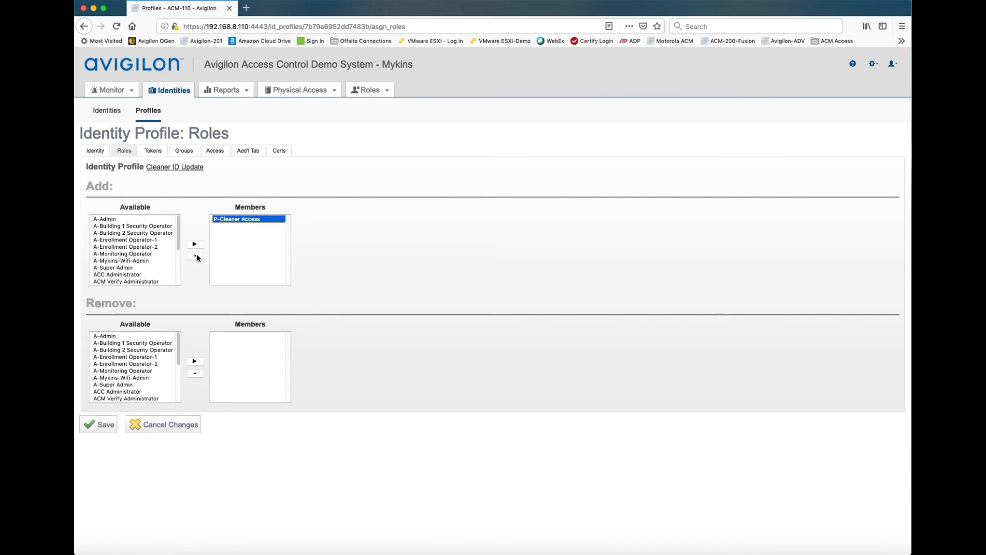
left_click(195, 256)
Put P-Cleaner Access into the Add members of the profile's roles and save the profile
scroll(433, 331, "down", 1)
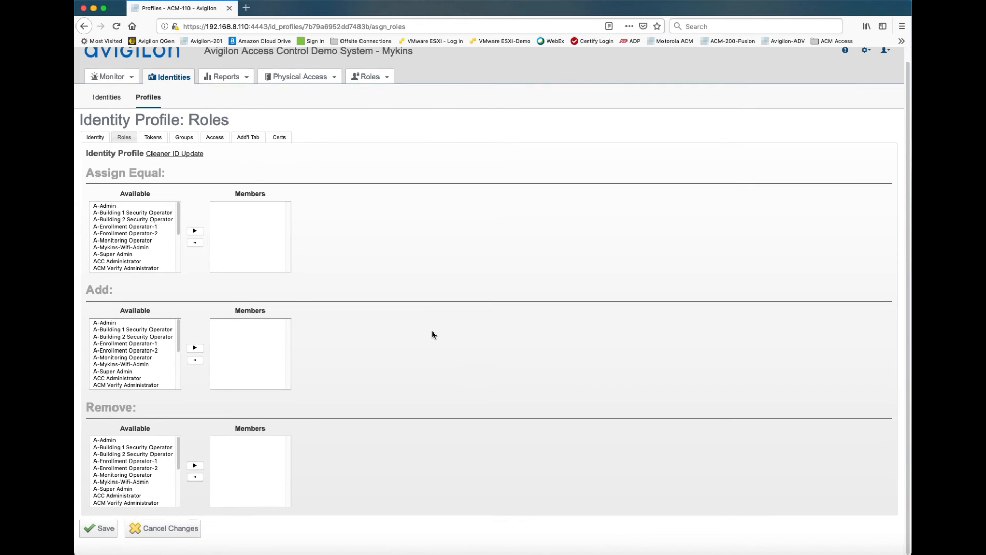
scroll(121, 348, "down", 3)
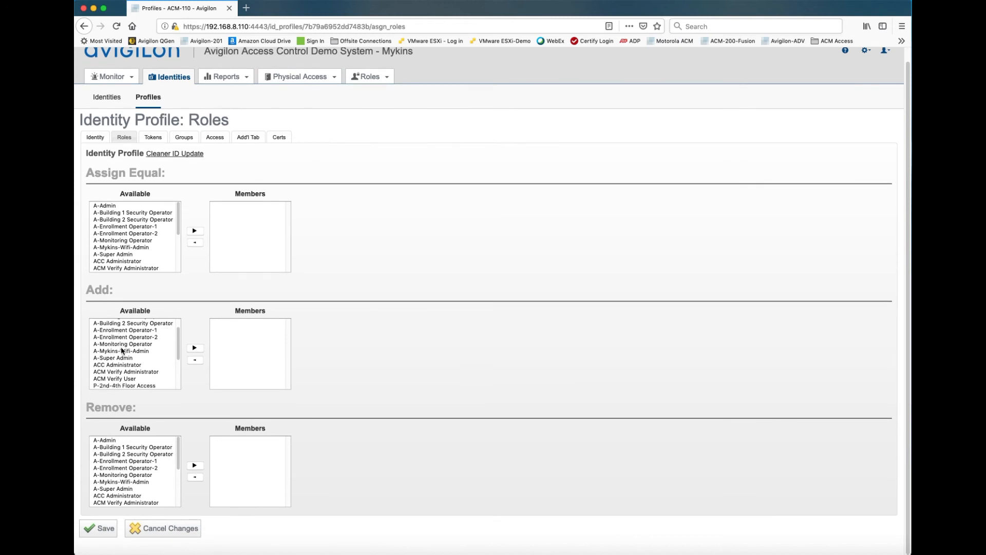
scroll(121, 350, "down", 2)
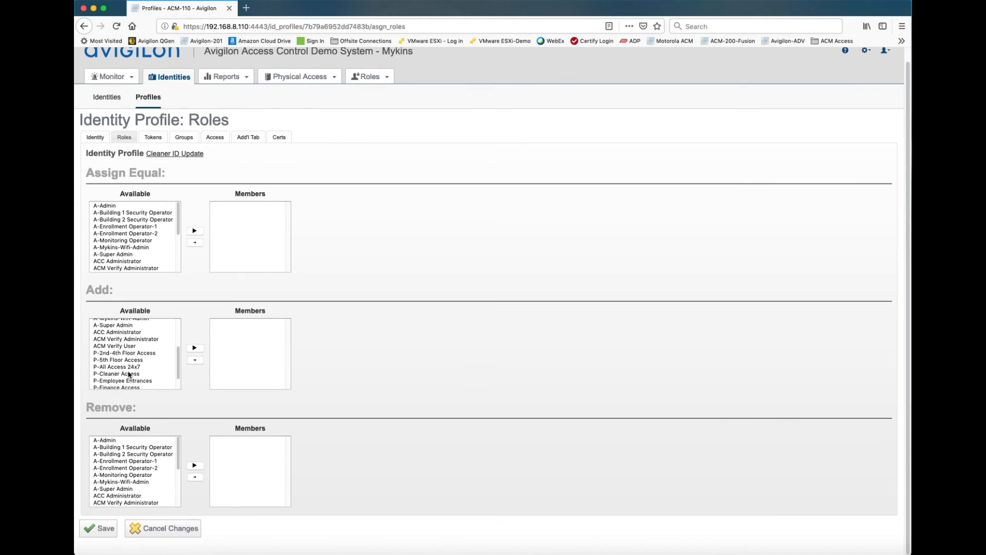
left_click(129, 375)
left_click(194, 348)
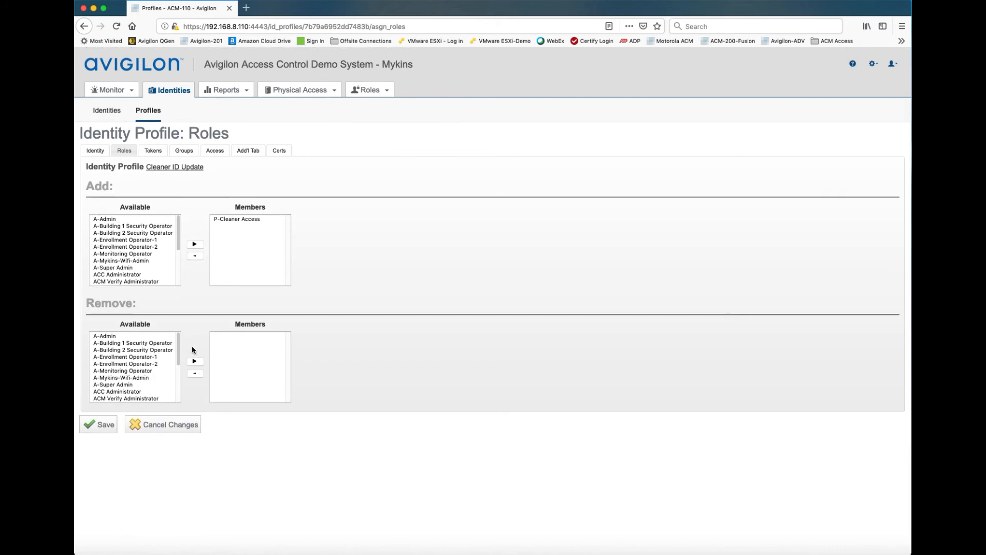
left_click(105, 427)
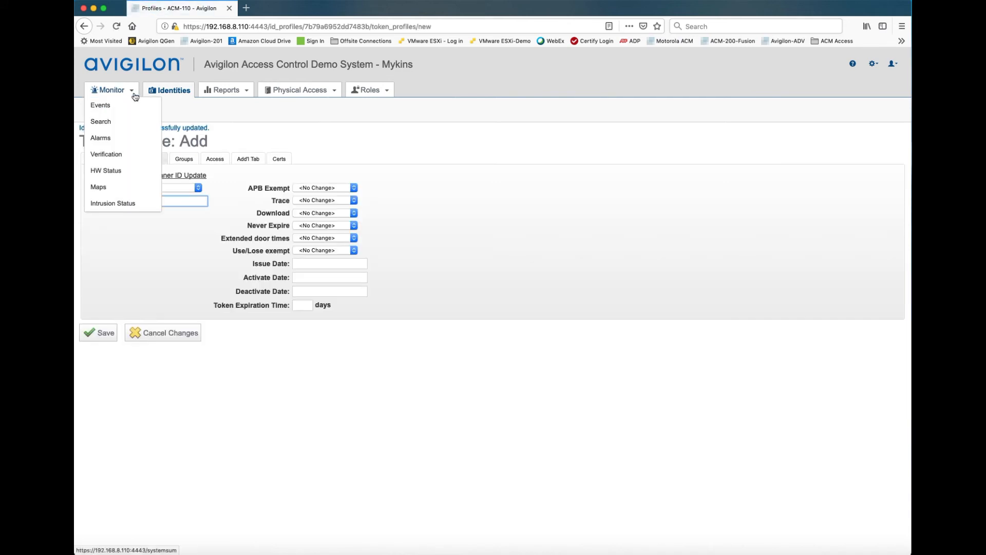
Open the ID - Cleaners group for editing from the list of groups
left_click(158, 113)
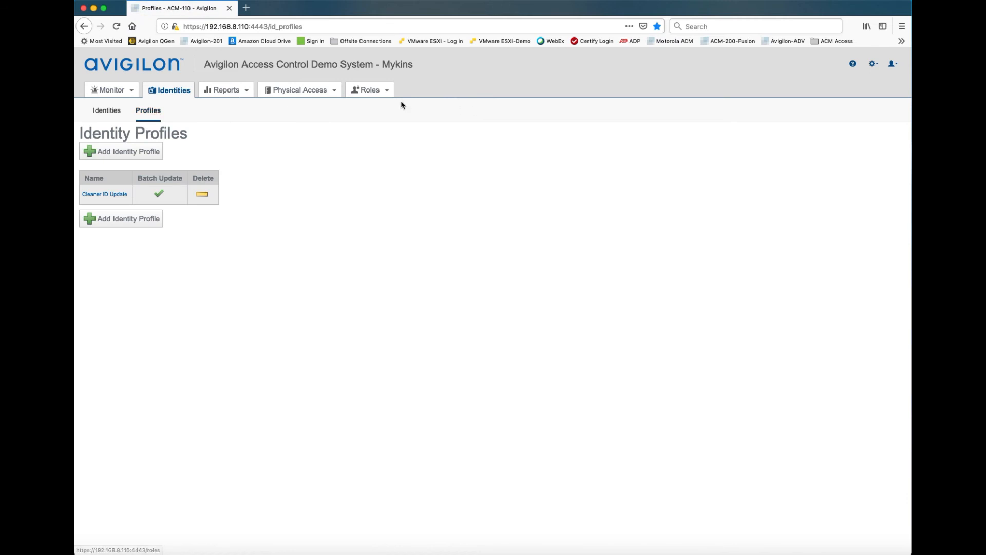
mouse_move(349, 90)
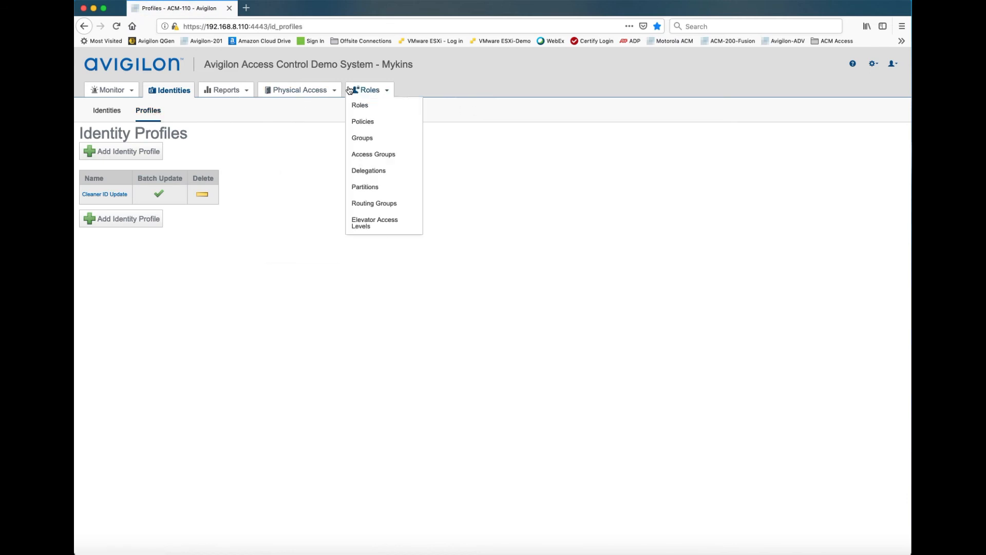
left_click(370, 140)
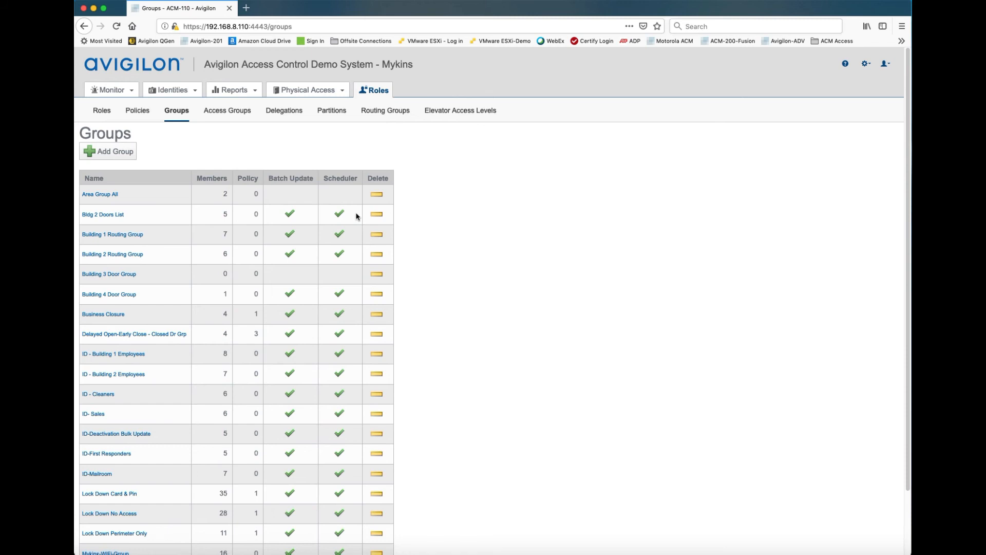
left_click(107, 395)
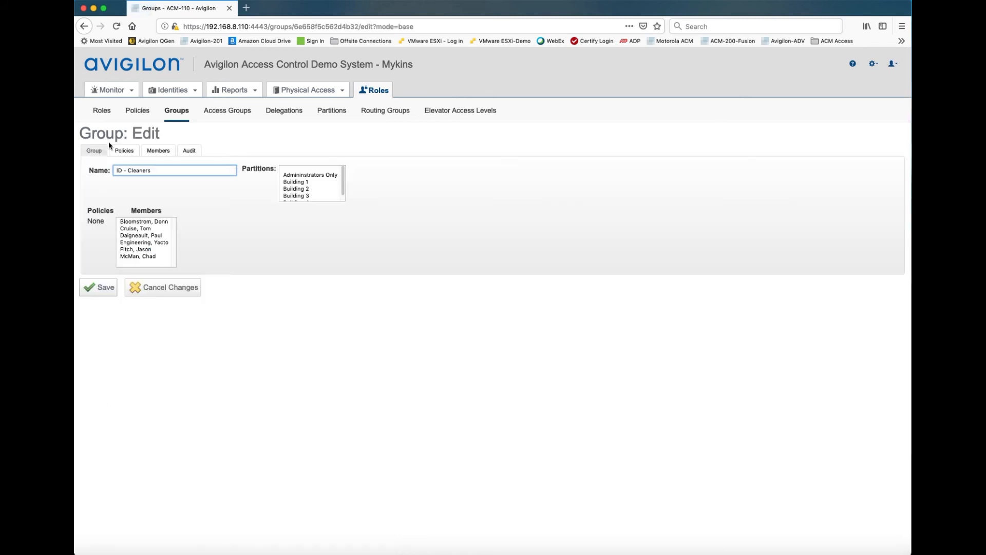
left_click_drag(124, 170, 108, 170)
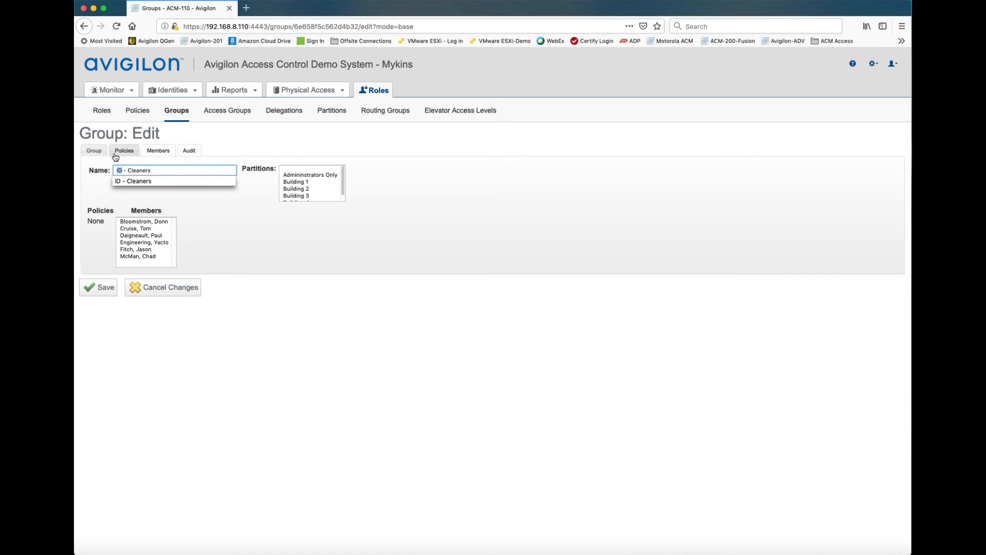
Add the first available identity as a member of the ID - Cleaners group and save the group
left_click(164, 154)
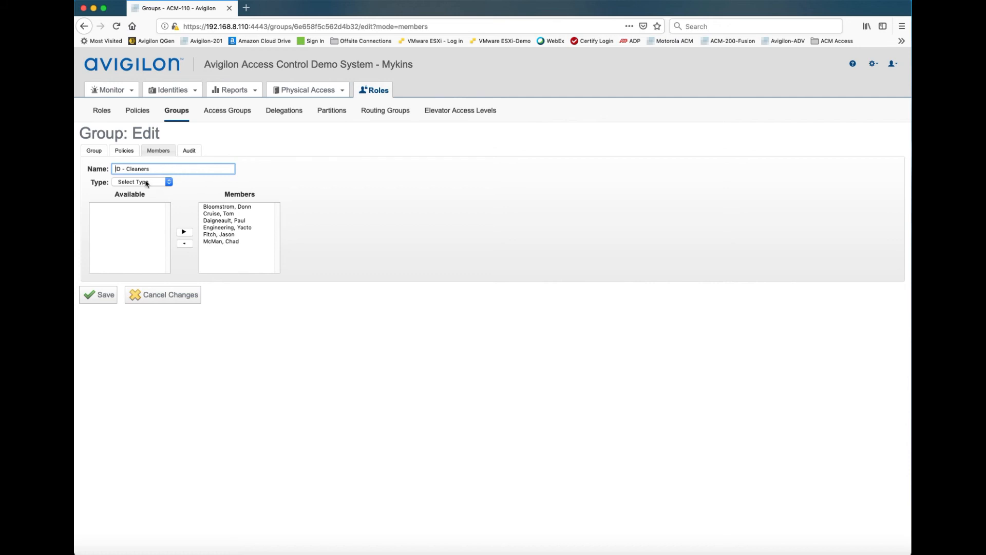
left_click(146, 183)
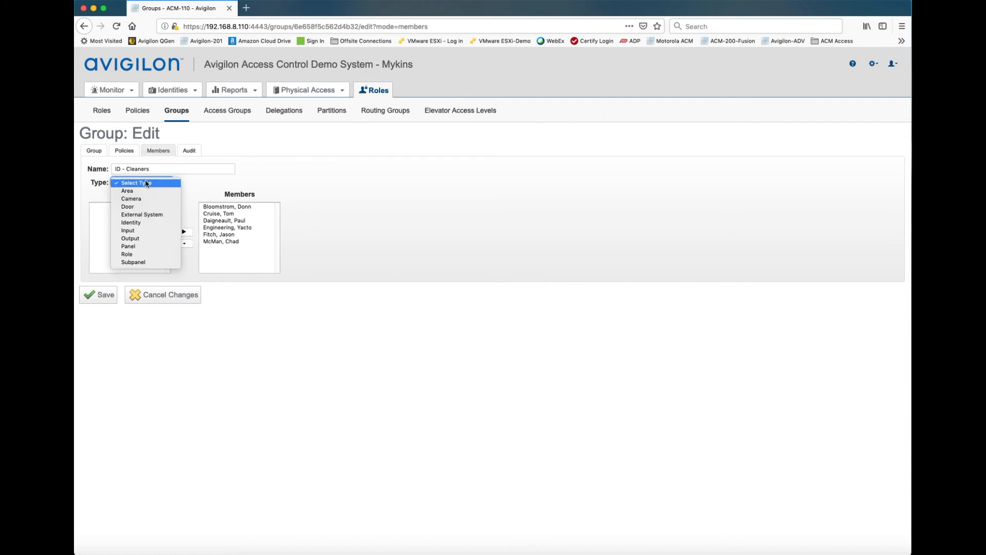
left_click(143, 227)
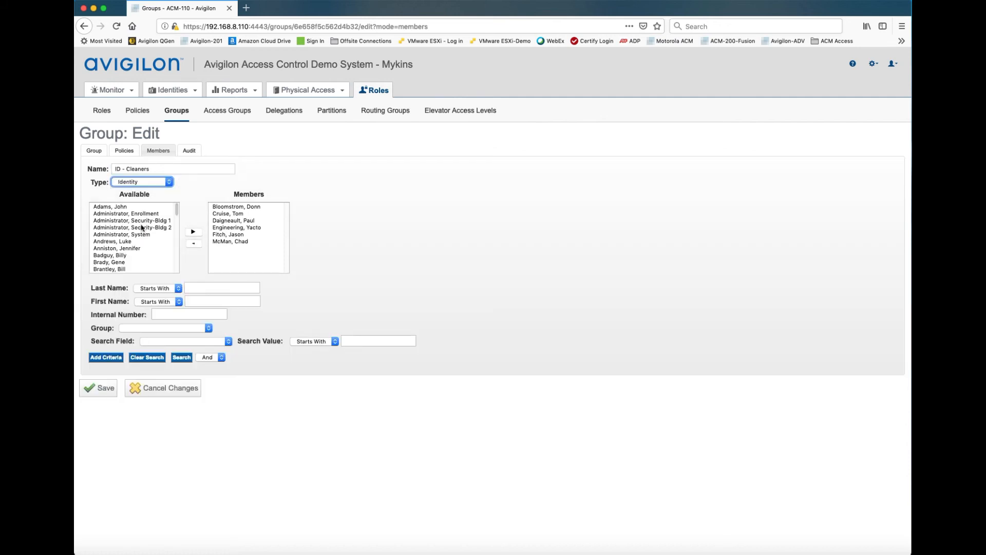
left_click(128, 208)
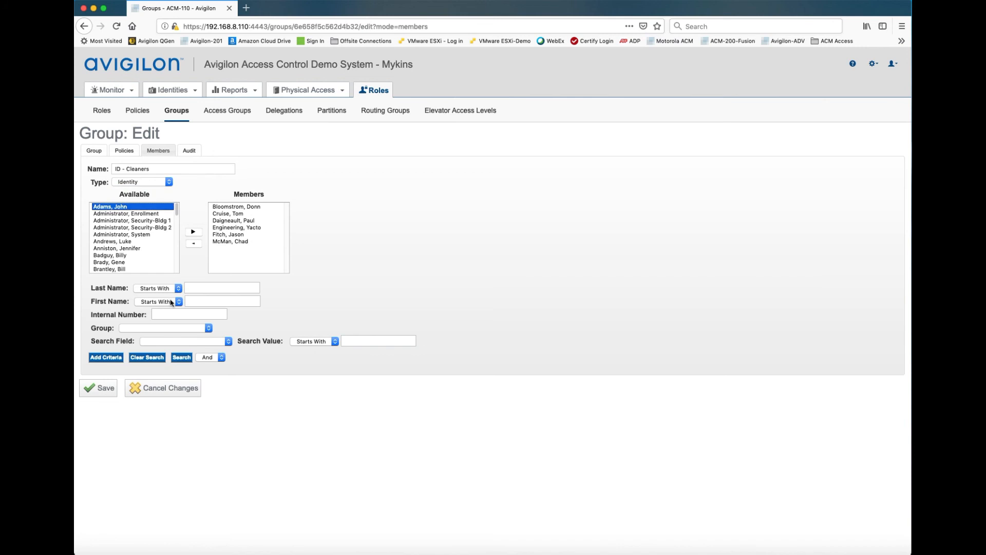
left_click(194, 232)
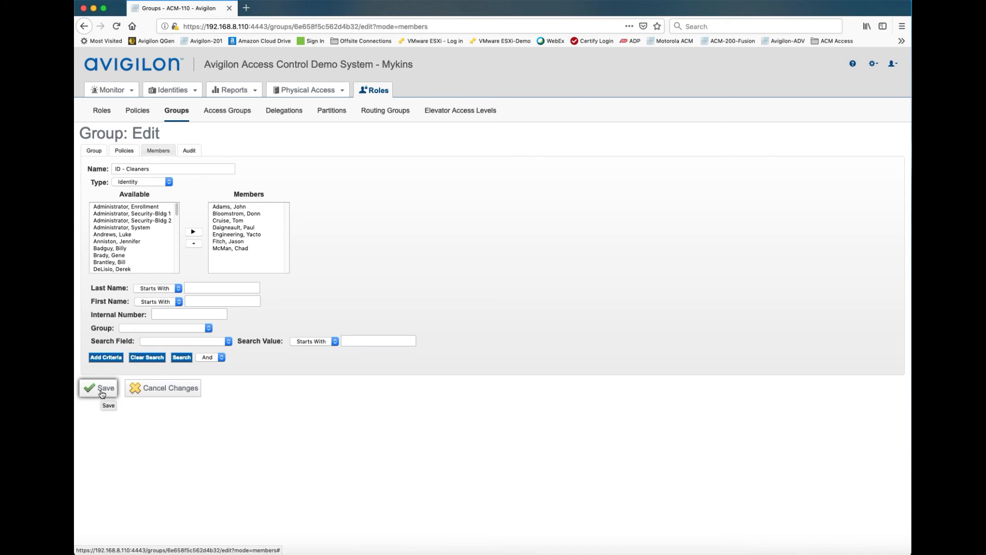
left_click(102, 394)
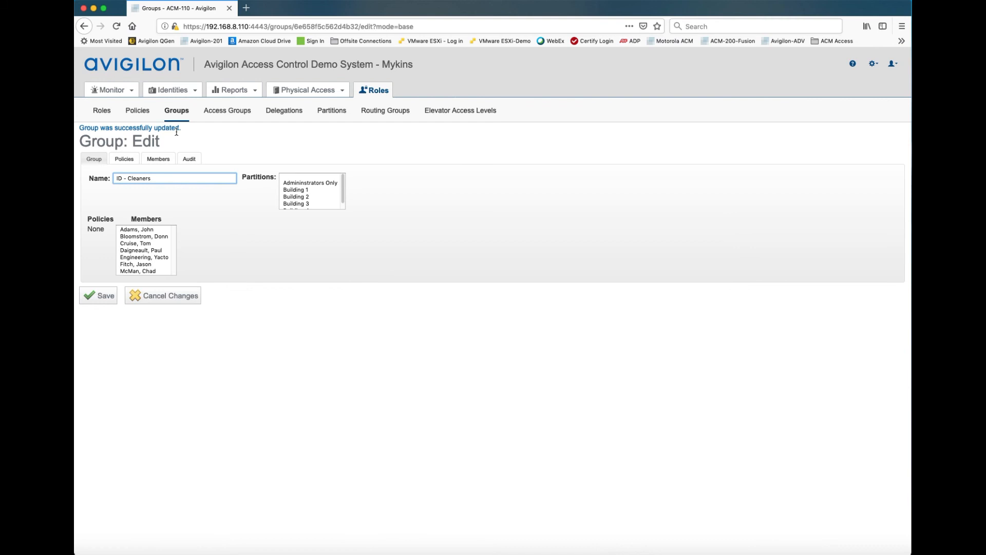
Return to the groups list and view the batch update options of ID - Cleaners without running the update
left_click(179, 112)
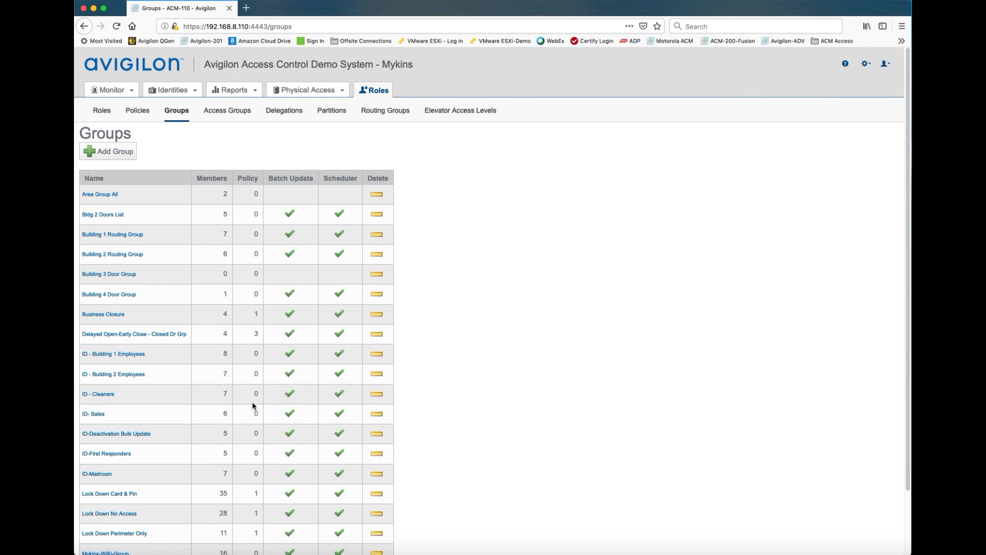
left_click(290, 395)
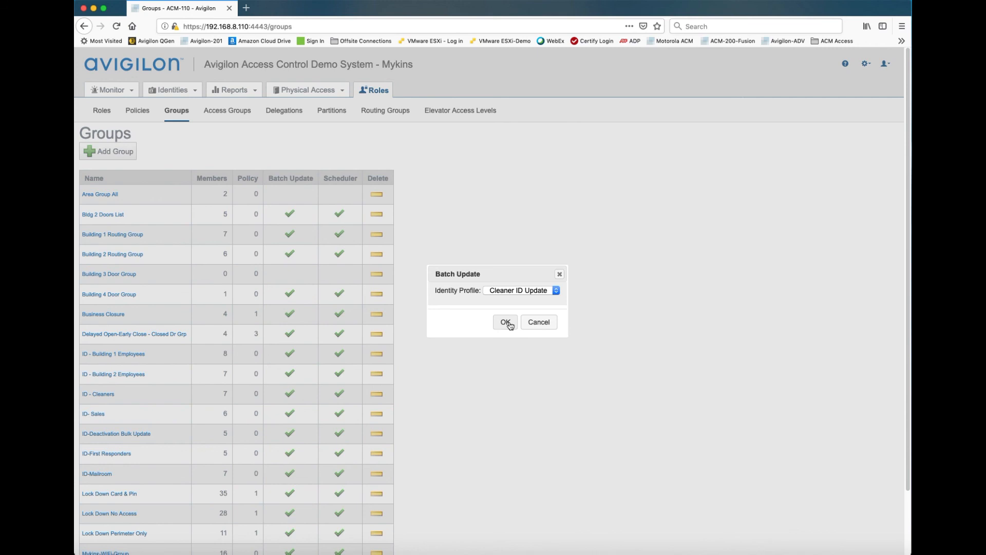
left_click(537, 324)
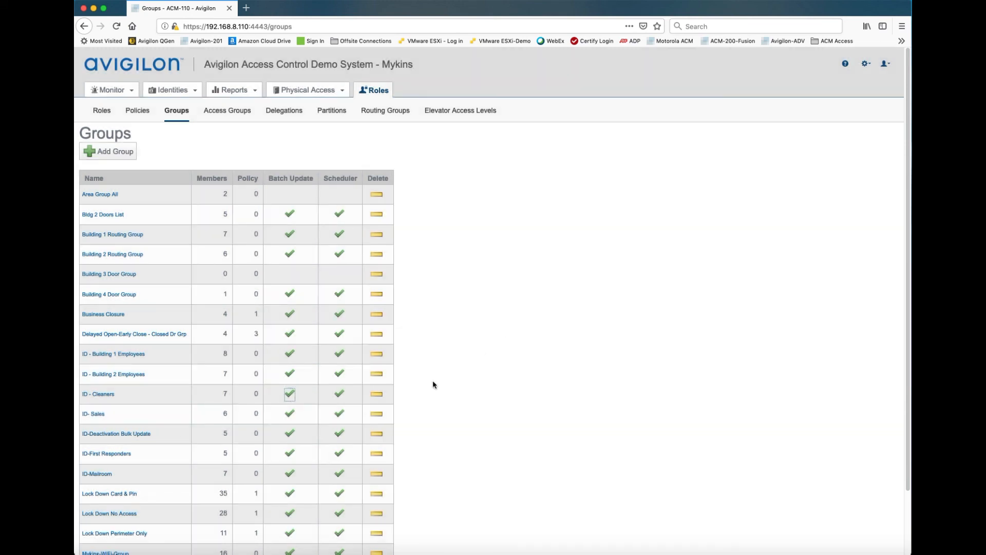
Start a scheduled Identity Update job for ID - Cleaners with the Cleaner ID Update profile, naming it Cleaner Update
left_click(339, 395)
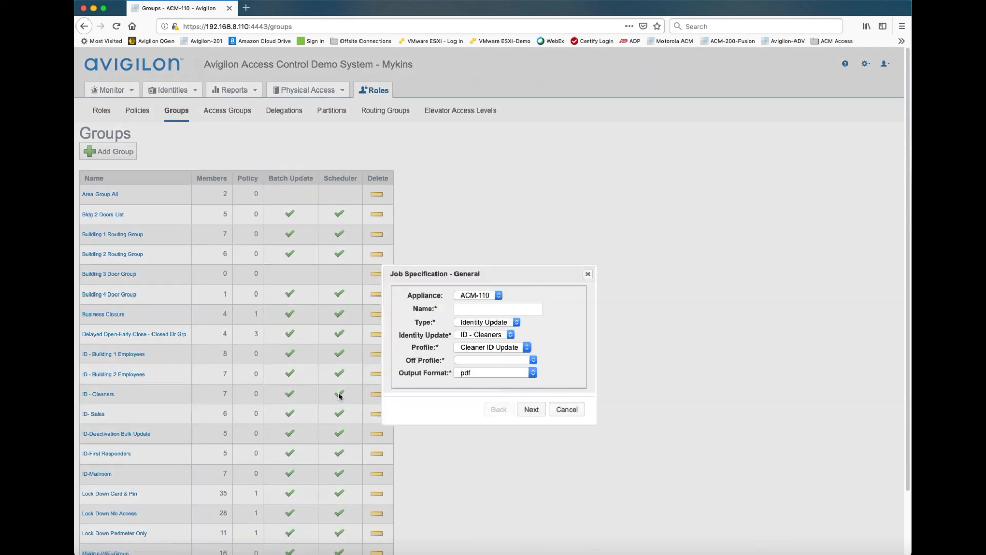
left_click(462, 307)
type("Cleaner Up")
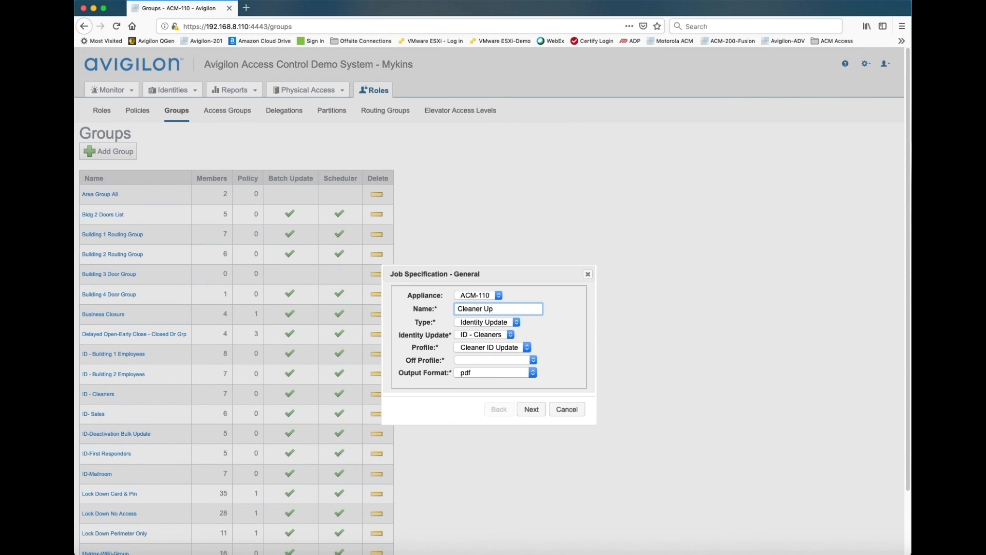
type("date")
left_click(538, 415)
Schedule the job to run once on 02/18/2019 at 00:01 and submit it
left_click(461, 295)
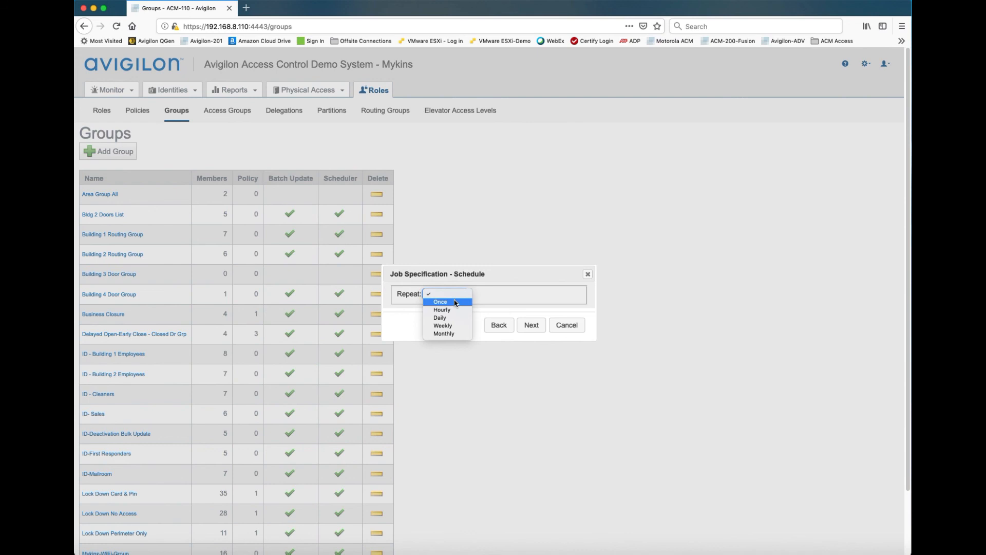
left_click(455, 303)
left_click(450, 306)
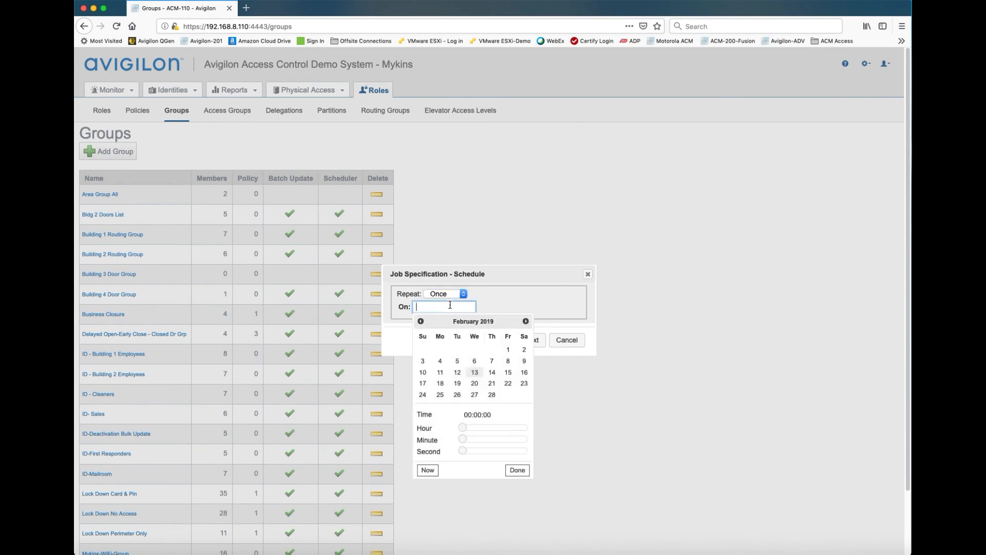
left_click(441, 383)
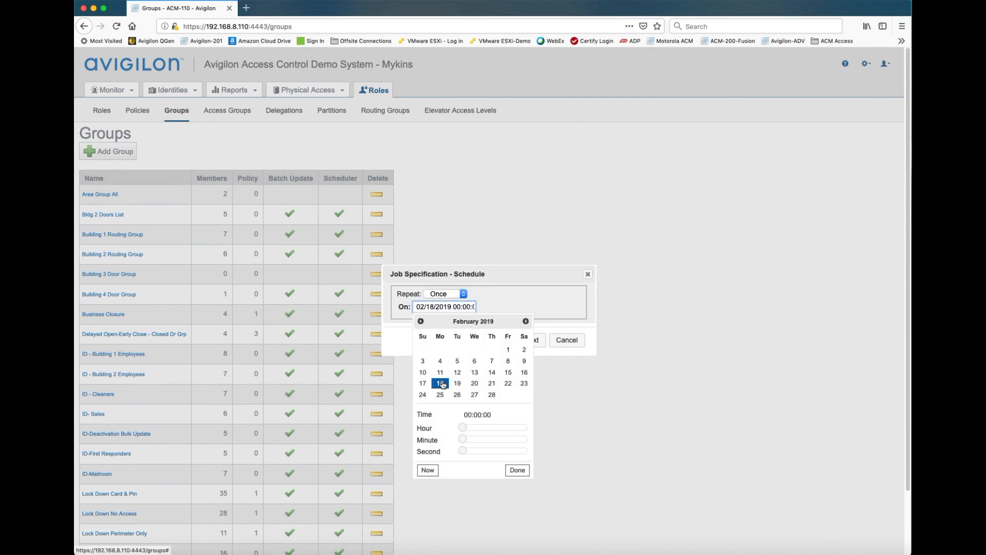
left_click(467, 441)
left_click(517, 470)
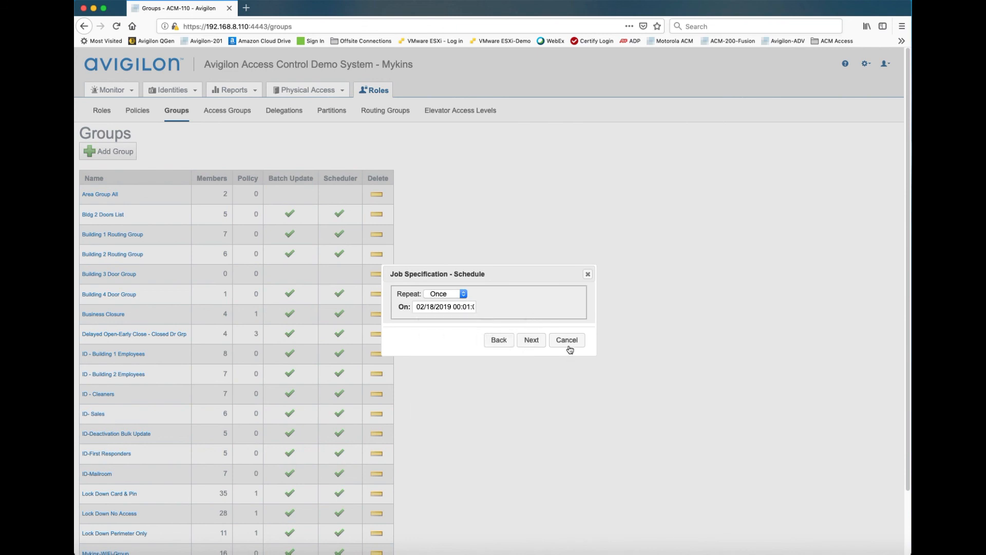
left_click(537, 343)
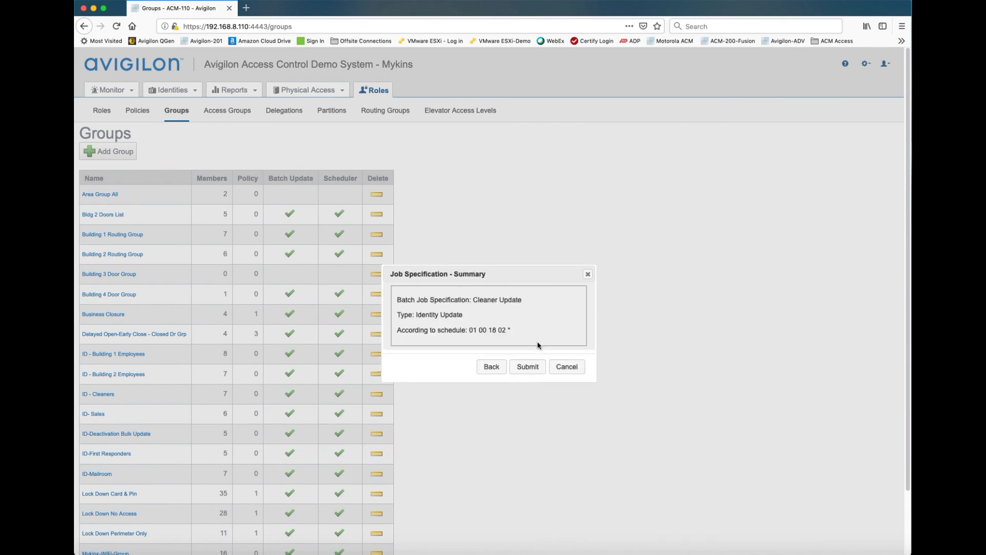
left_click(526, 367)
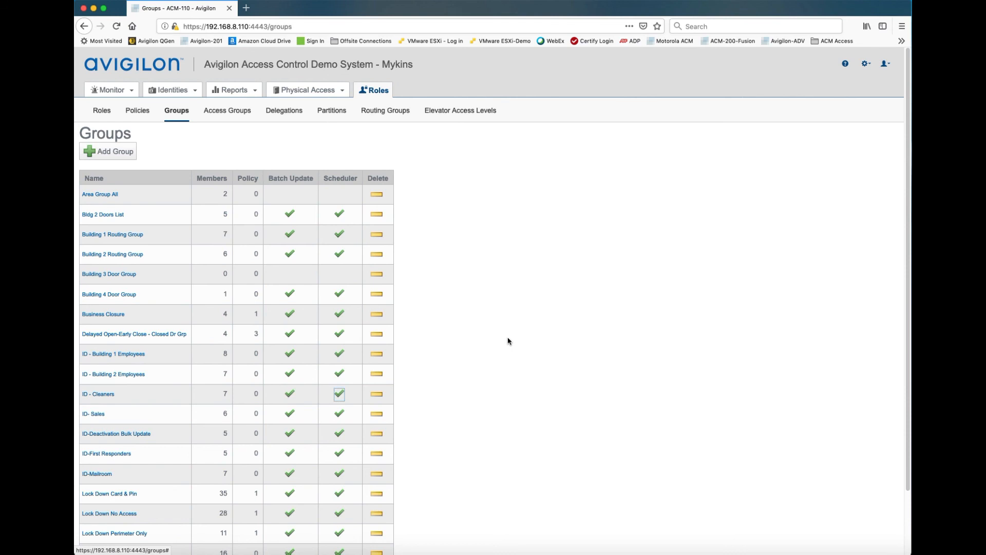
Activate the Cleaner Update job in the account's batch job specifications and dismiss the notification
left_click(886, 65)
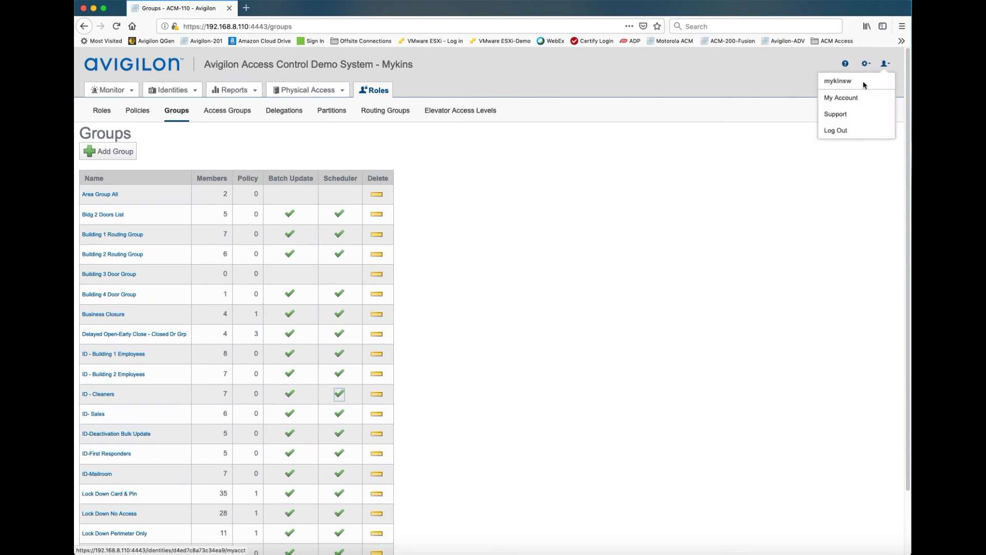
left_click(839, 99)
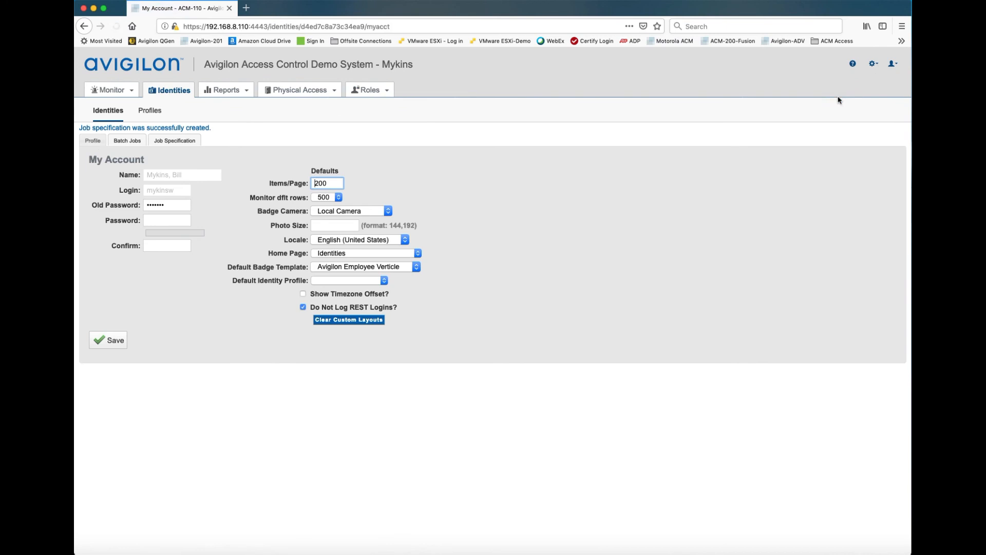
left_click(195, 145)
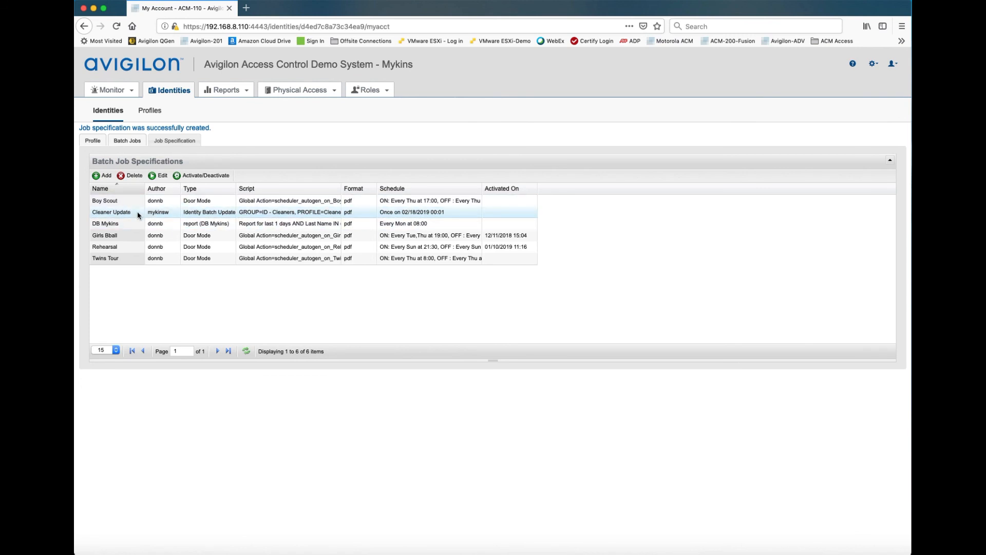
left_click(218, 176)
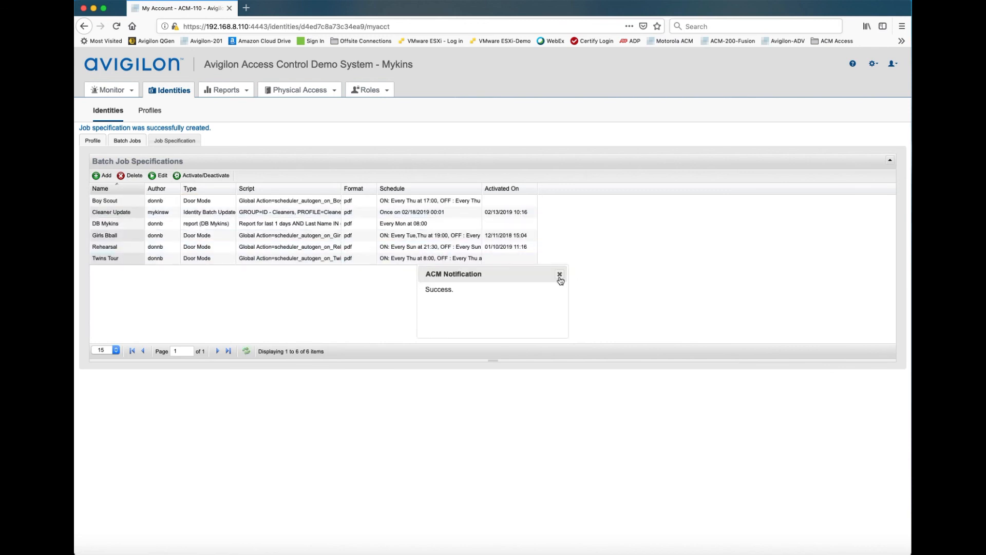
left_click(559, 275)
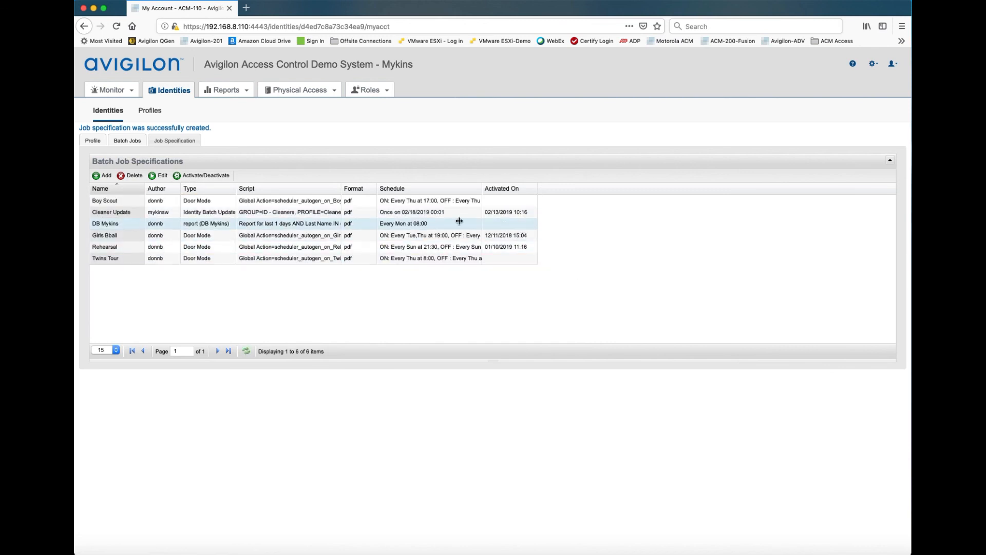